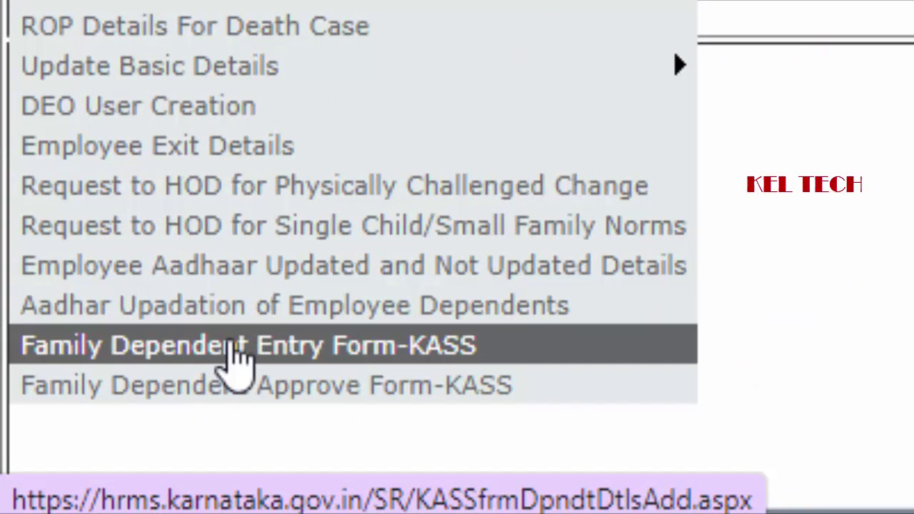
# Open the Family Dependent Entry Form-KASS and retrieve the employee's record using the employee's KGID number.
pyautogui.click(235, 349)
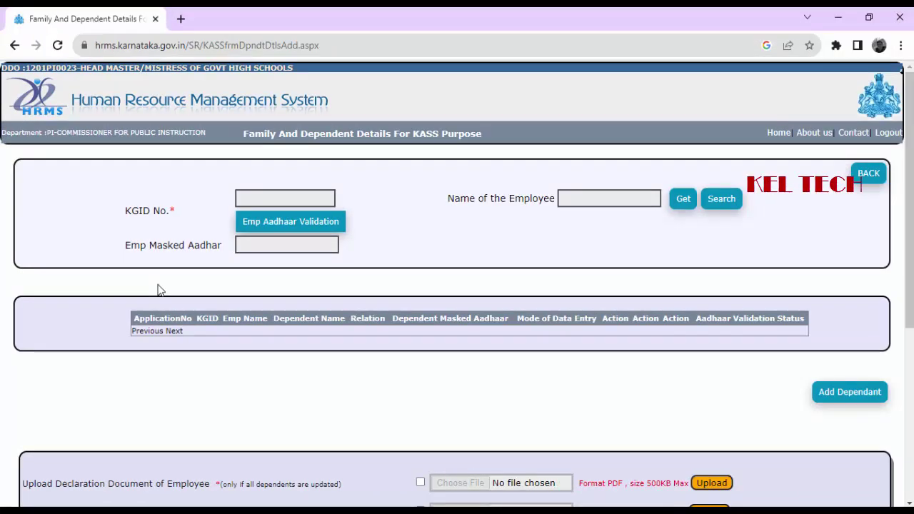
pyautogui.click(250, 199)
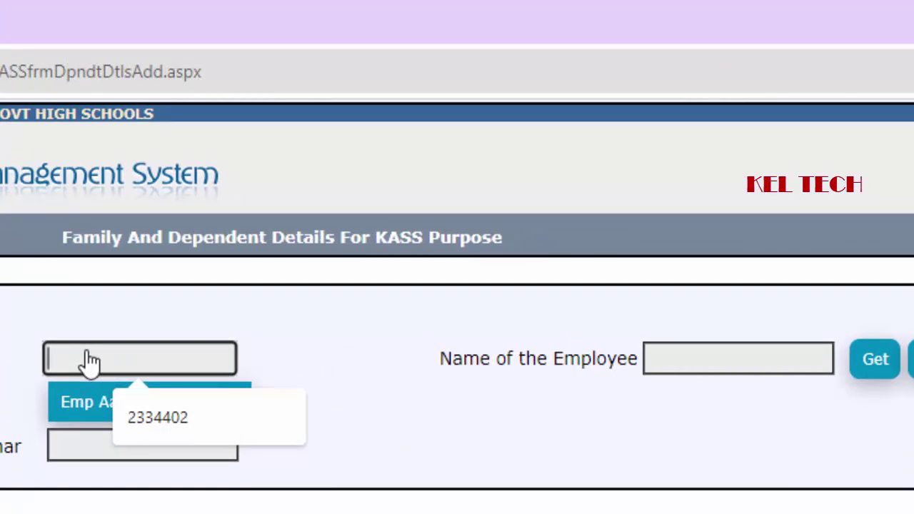
pyautogui.click(179, 423)
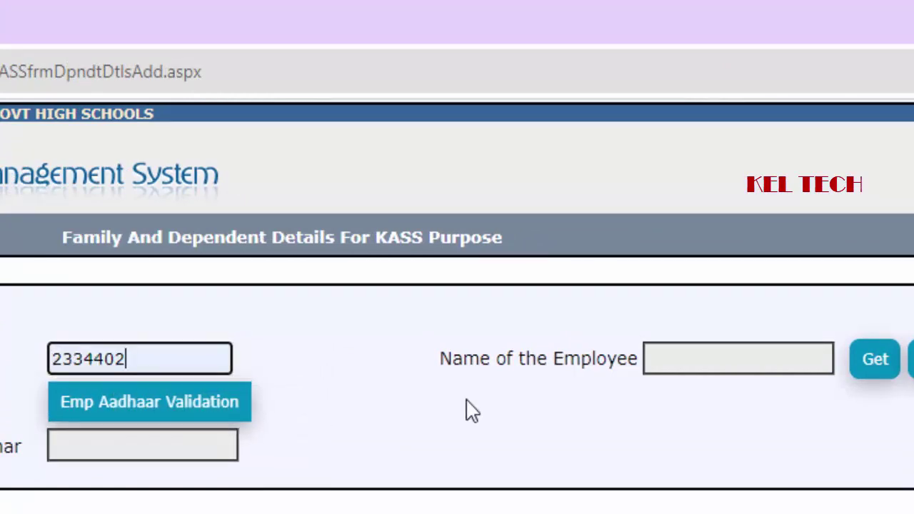
pyautogui.click(877, 360)
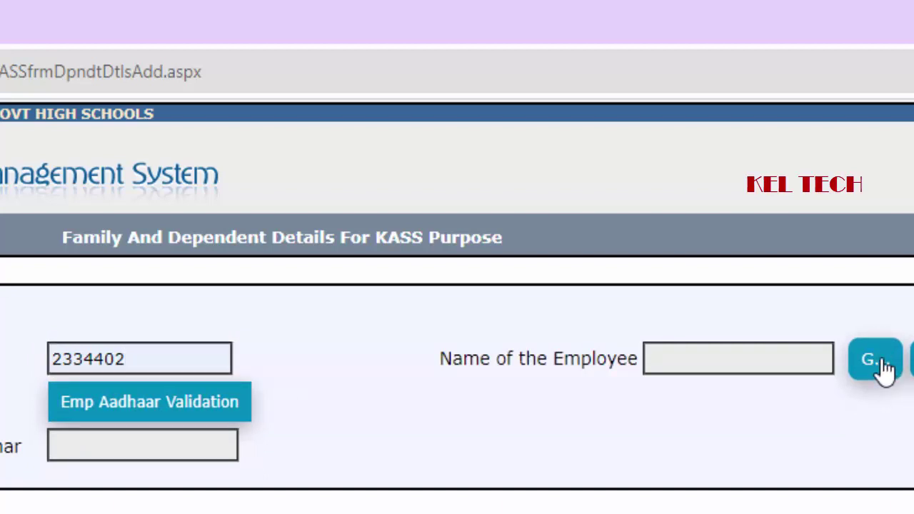
pyautogui.click(678, 364)
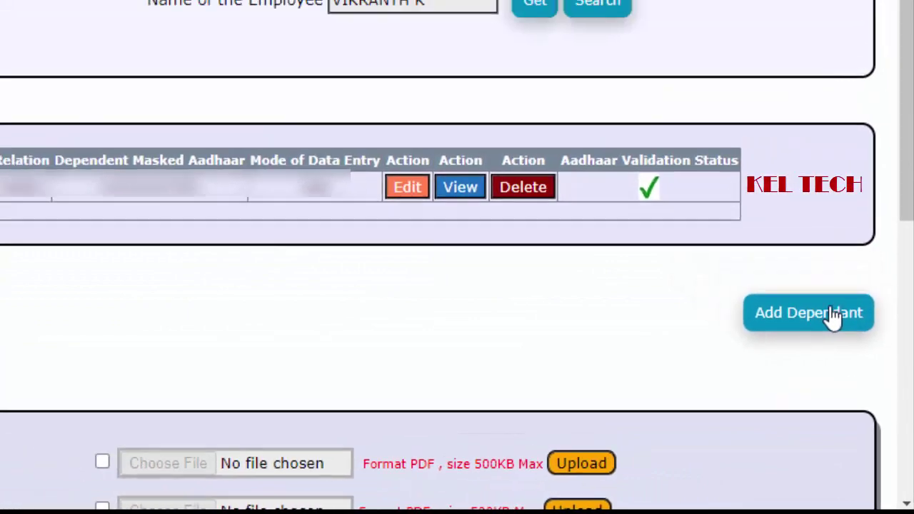
# Add a dependant and fill in the family details, address, mobile number and email.
pyautogui.click(807, 249)
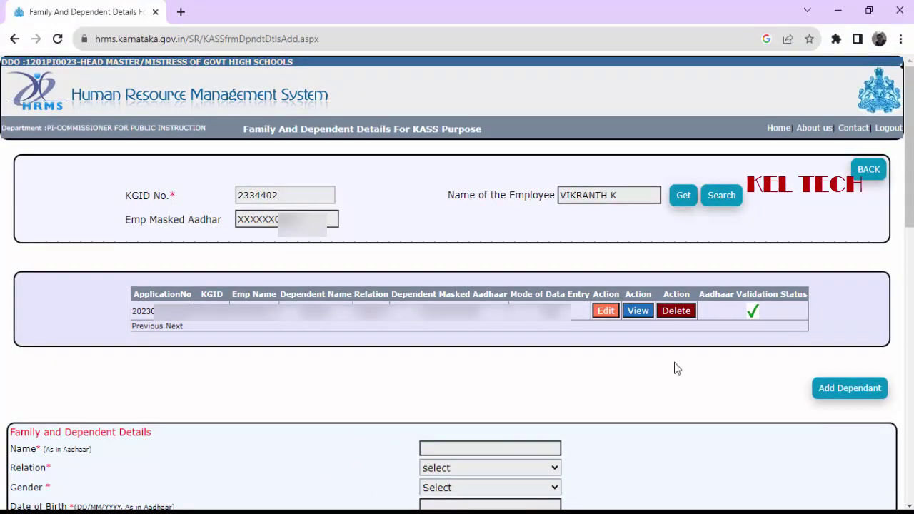
pyautogui.scroll(-4, 645, 359)
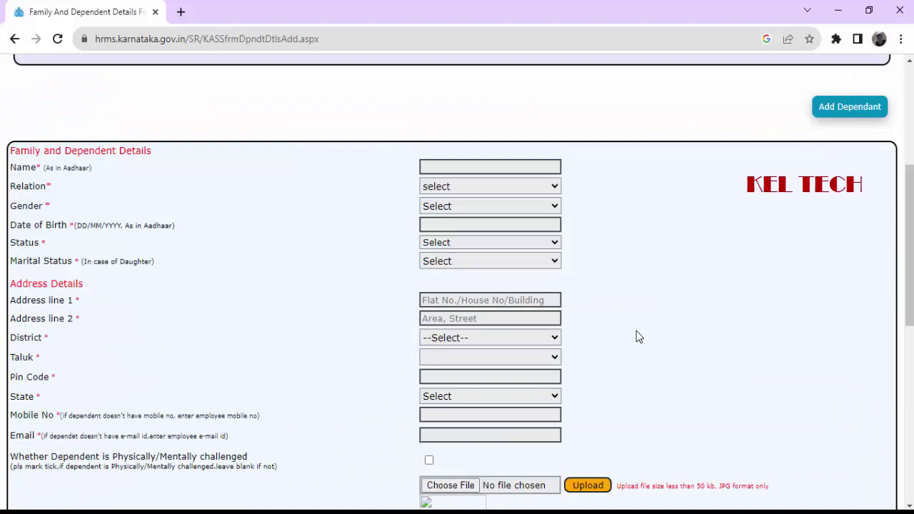
pyautogui.scroll(-1, 640, 333)
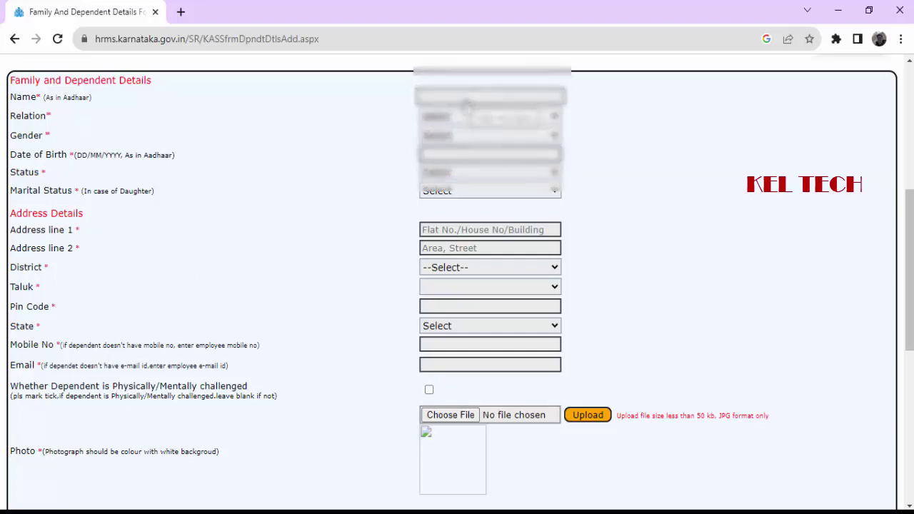
pyautogui.scroll(-3, 526, 286)
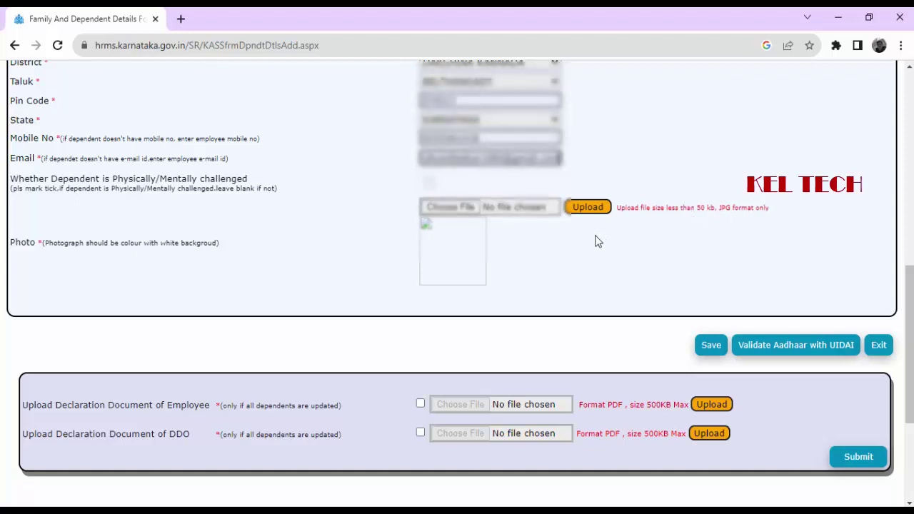
# Upload dadda.jpg as the dependant's photo.
pyautogui.scroll(1, 595, 240)
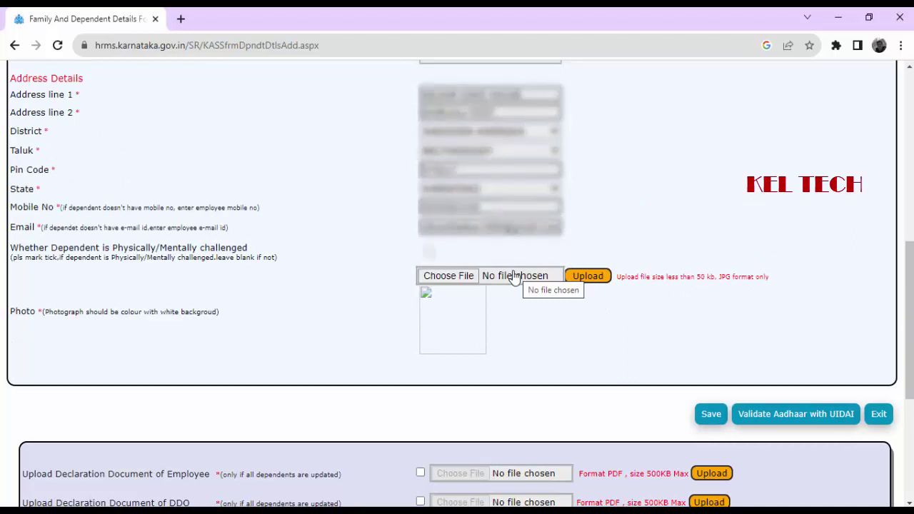
pyautogui.click(446, 279)
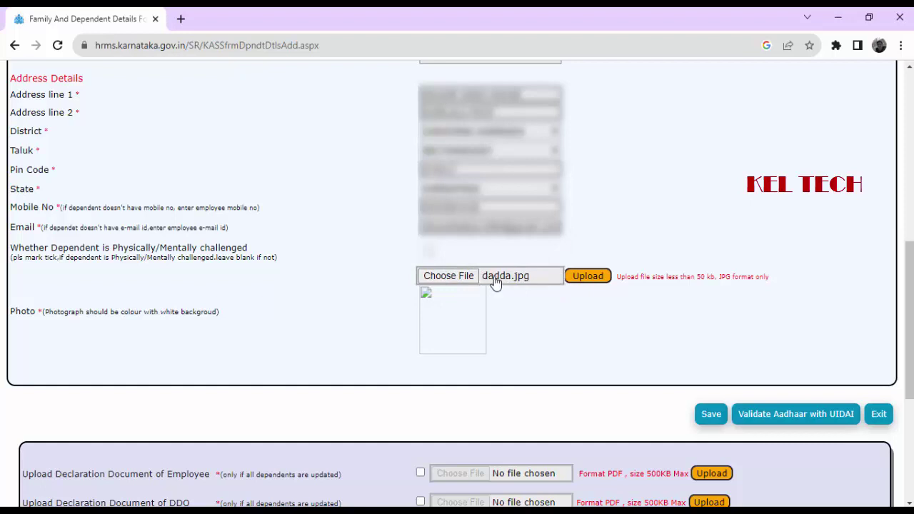
pyautogui.click(575, 278)
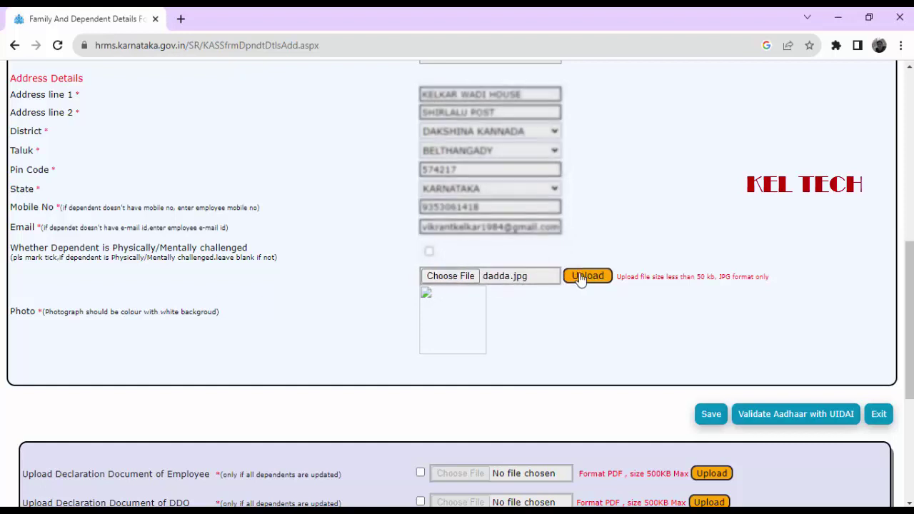
pyautogui.click(580, 277)
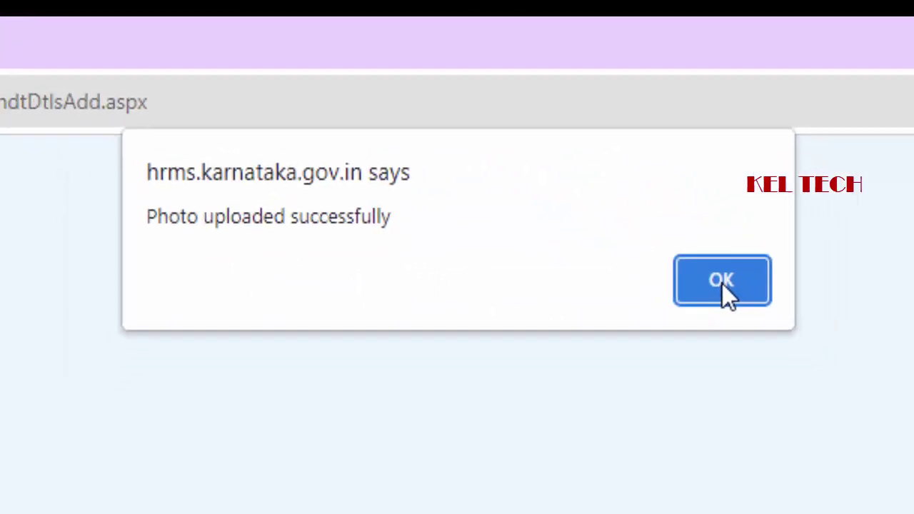
pyautogui.click(721, 283)
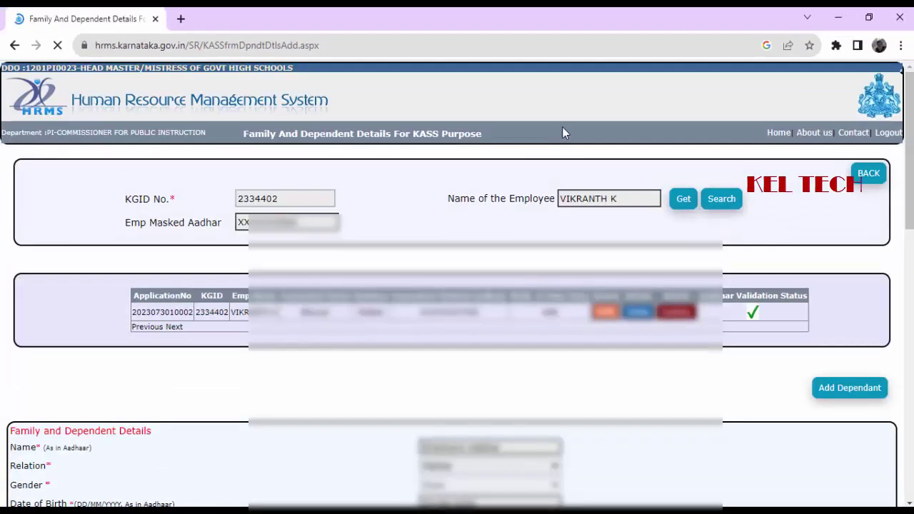
# Save the new dependant's record.
pyautogui.scroll(-4, 531, 152)
pyautogui.scroll(-4, 531, 153)
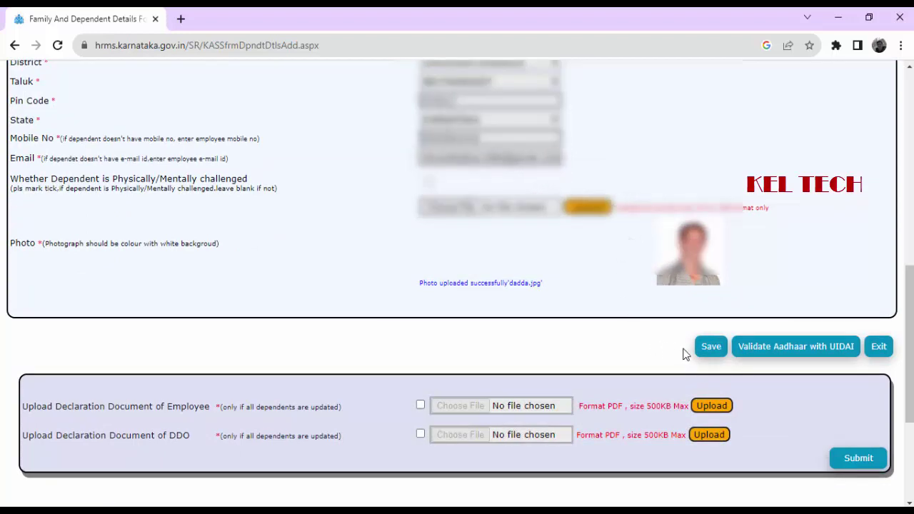
pyautogui.click(708, 354)
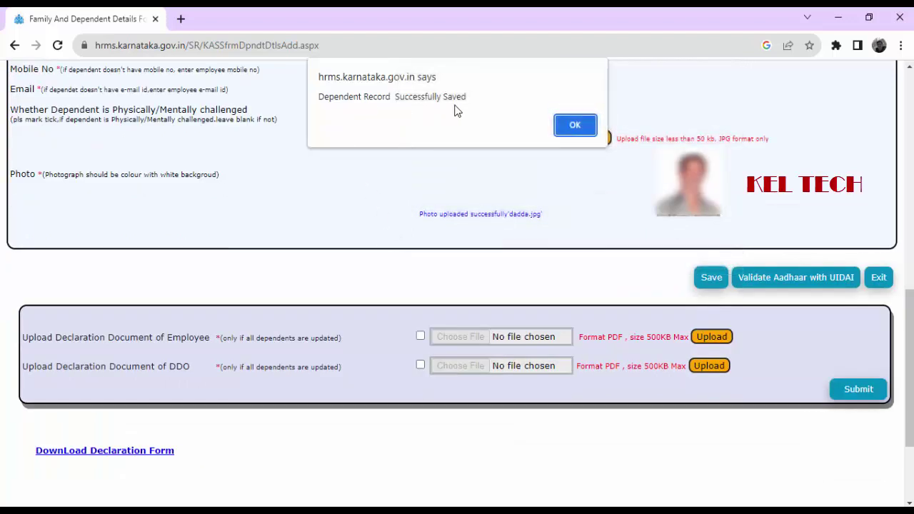
pyautogui.click(571, 128)
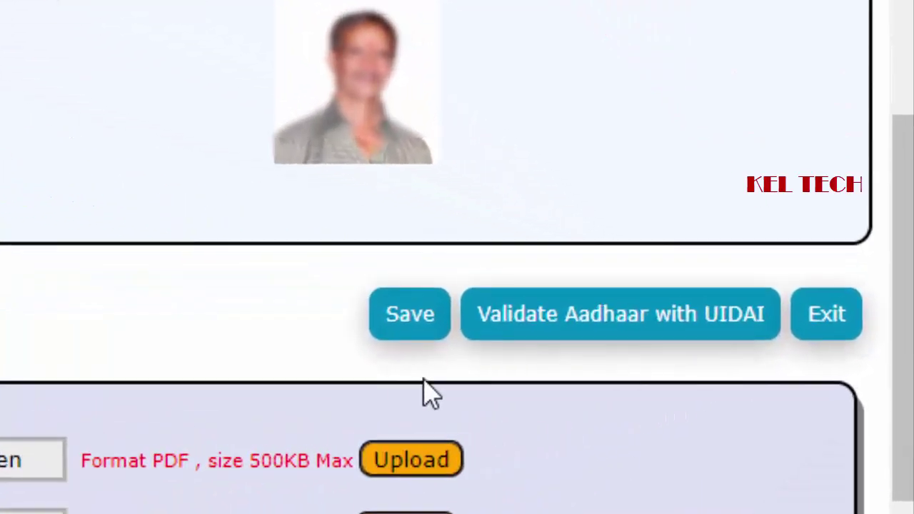
# Start the dependant's Aadhaar validation with UIDAI and enter the name as per Aadhaar and the Aadhaar number.
pyautogui.click(569, 329)
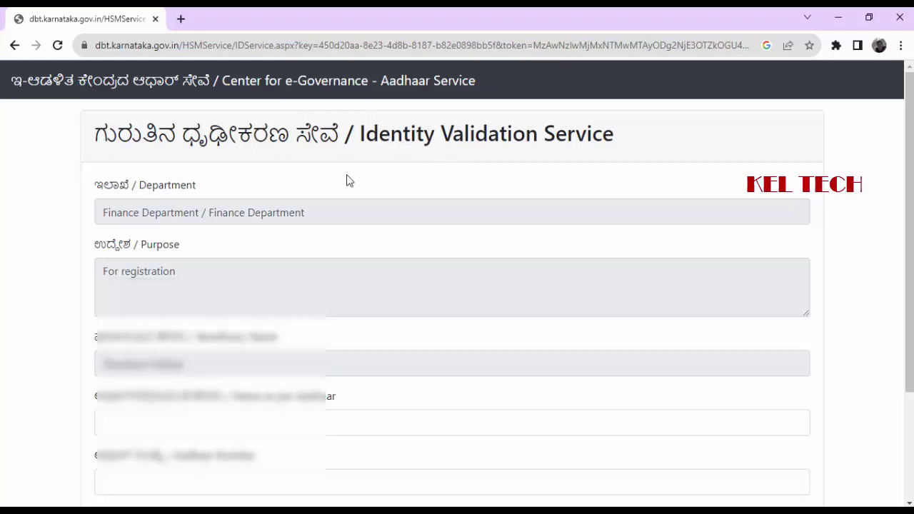
pyautogui.scroll(-1, 349, 180)
pyautogui.scroll(-1, 345, 181)
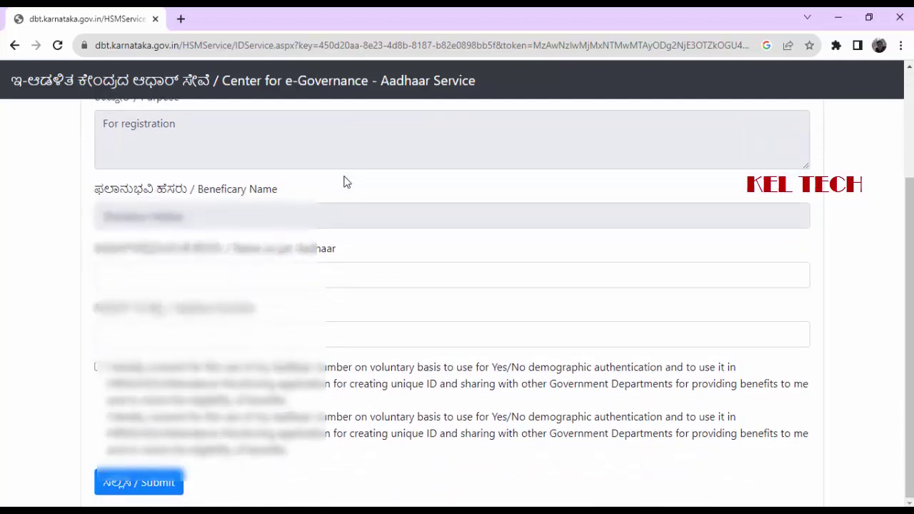
pyautogui.scroll(2, 341, 180)
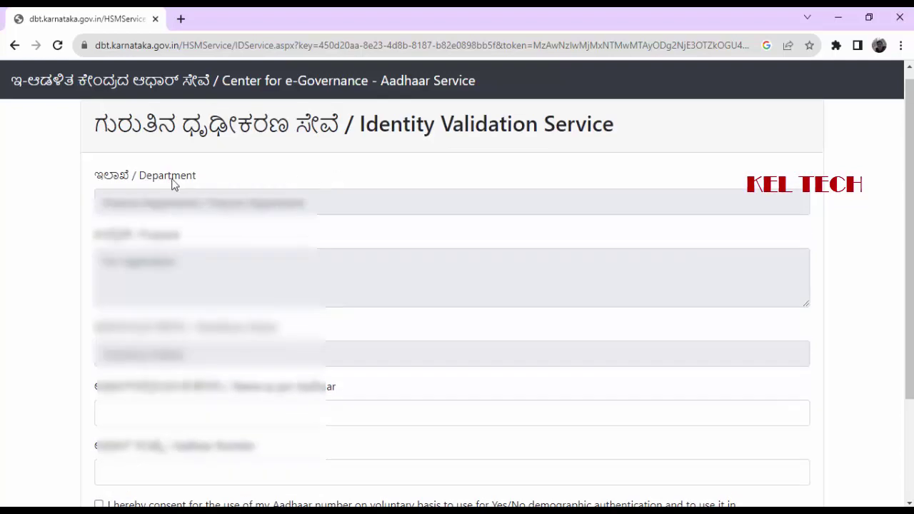
pyautogui.scroll(-2, 255, 221)
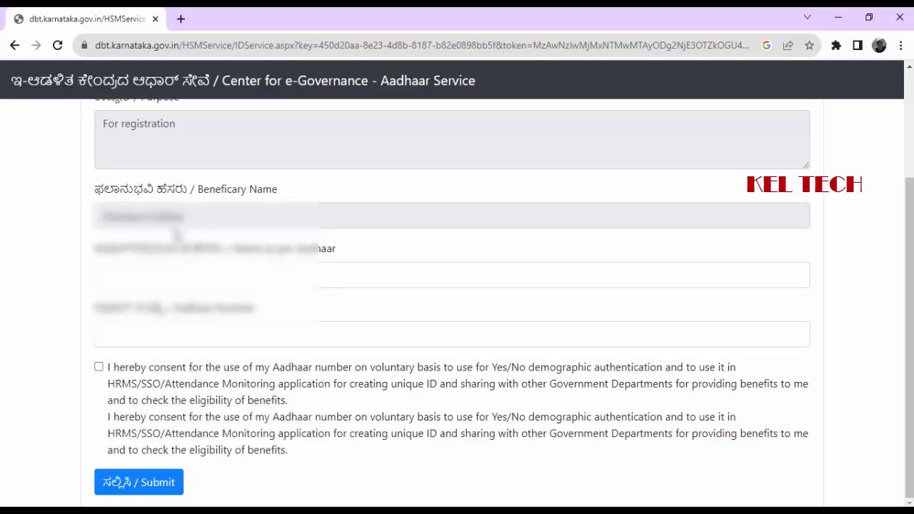
pyautogui.click(170, 271)
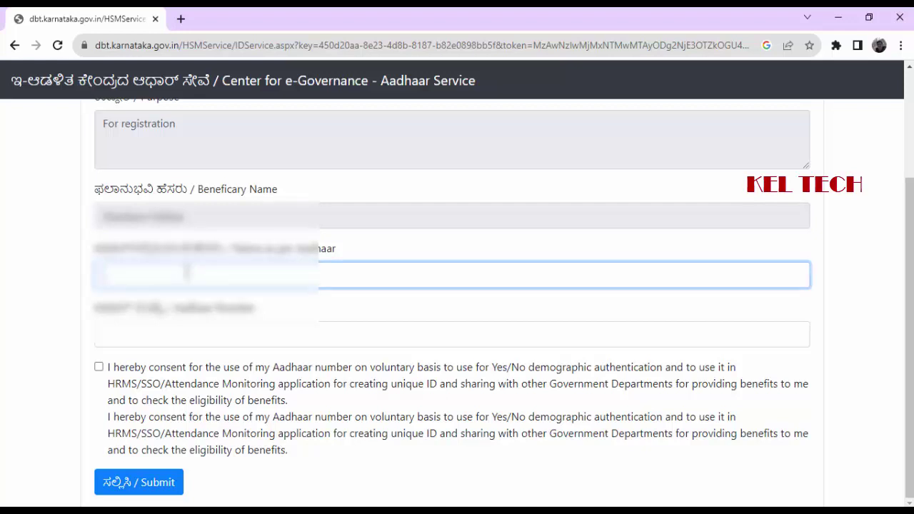
pyautogui.click(181, 335)
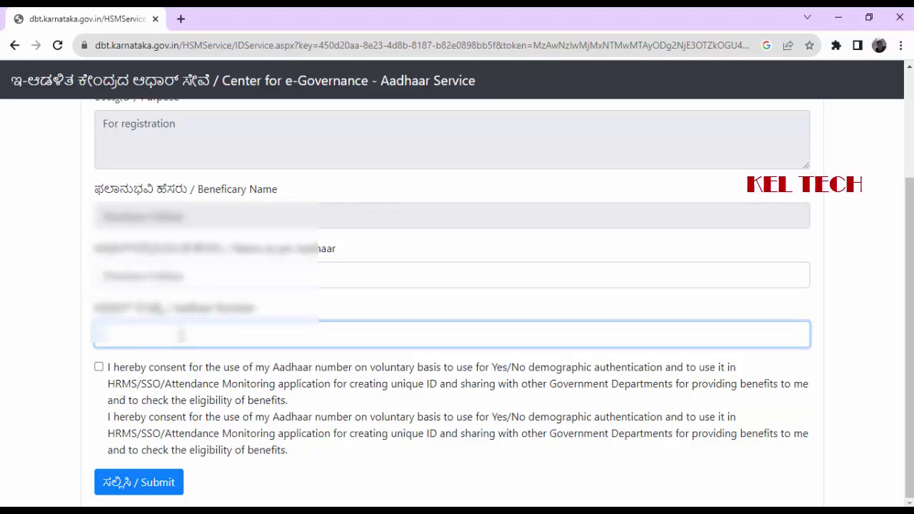
pyautogui.hotkey('ctrl', 'v')
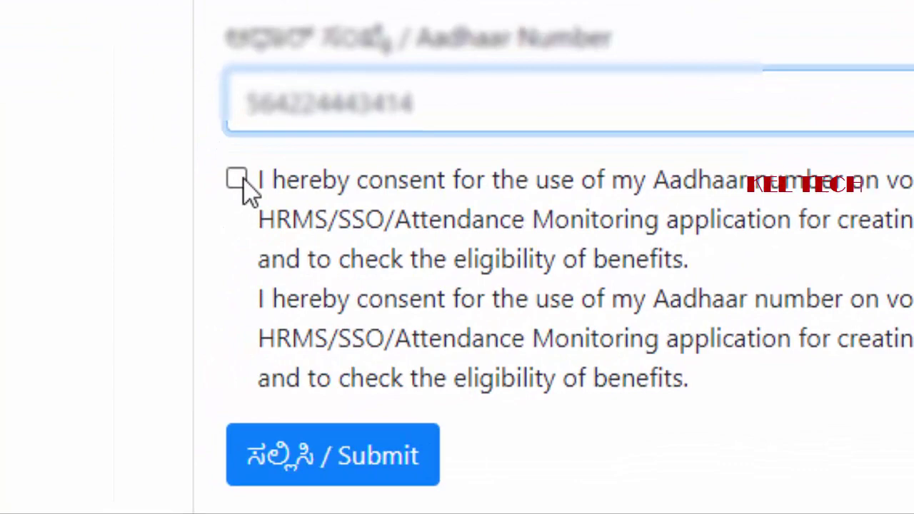
# Give consent for the use of the Aadhaar number and submit the identity validation.
pyautogui.click(100, 369)
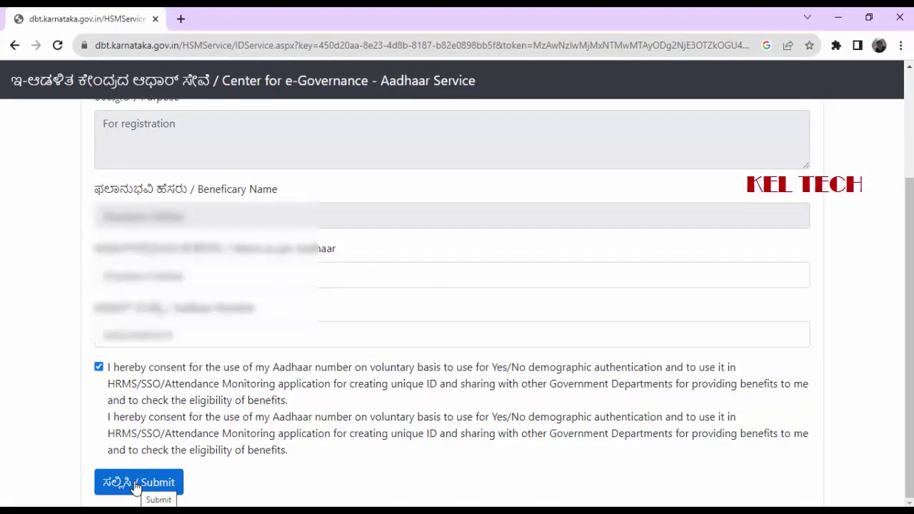
pyautogui.click(136, 484)
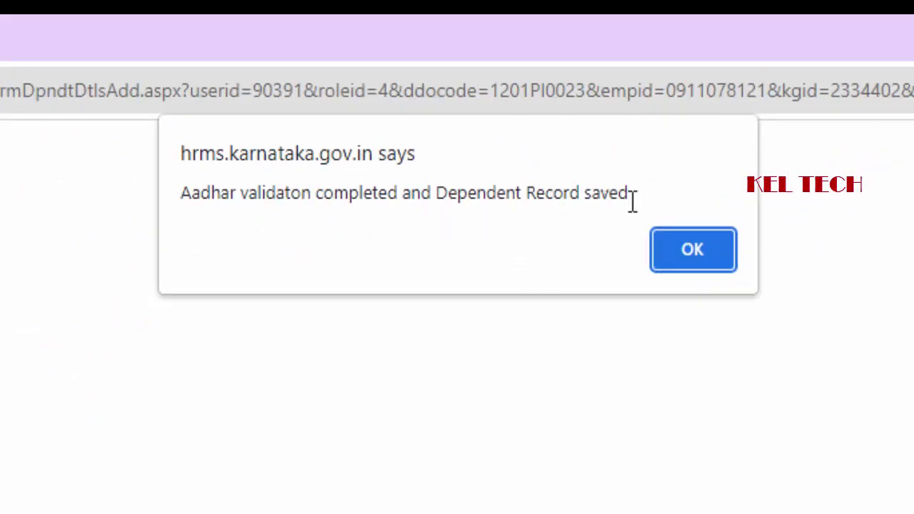
pyautogui.click(689, 254)
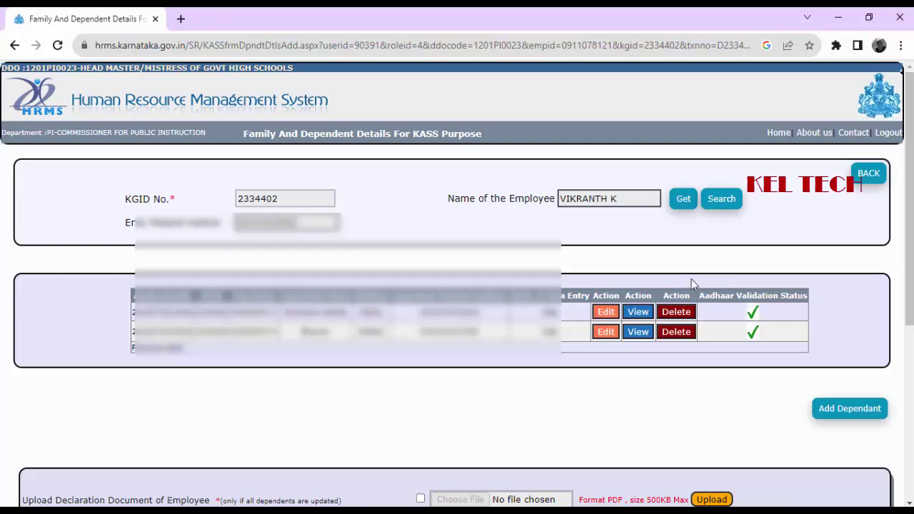
# Declare all dependents updated for the employee's declaration document and select the KASS declaration PDF for it.
pyautogui.scroll(-1, 657, 260)
pyautogui.scroll(-3, 658, 261)
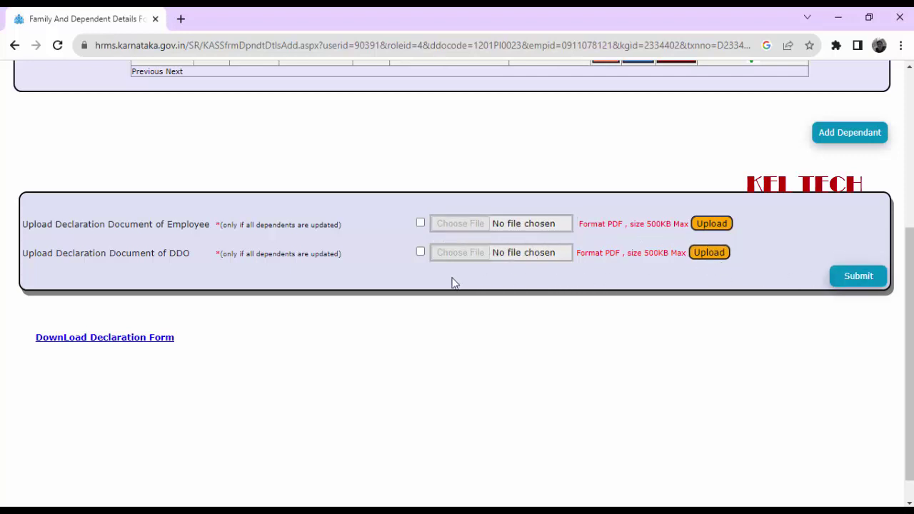
pyautogui.scroll(1, 557, 153)
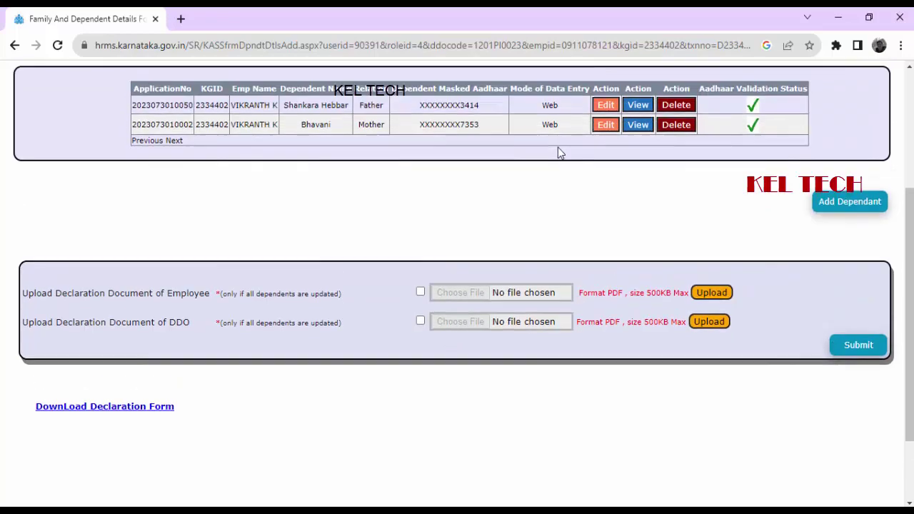
pyautogui.scroll(-1, 548, 161)
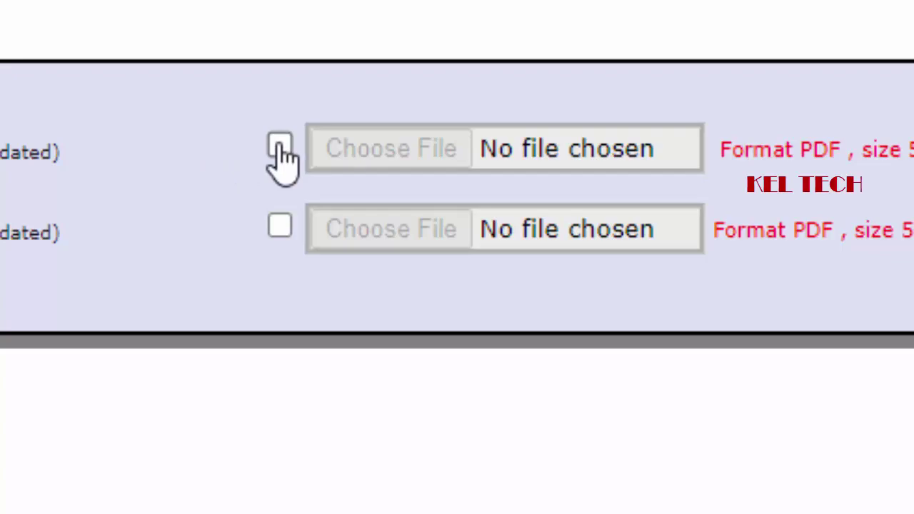
pyautogui.click(393, 149)
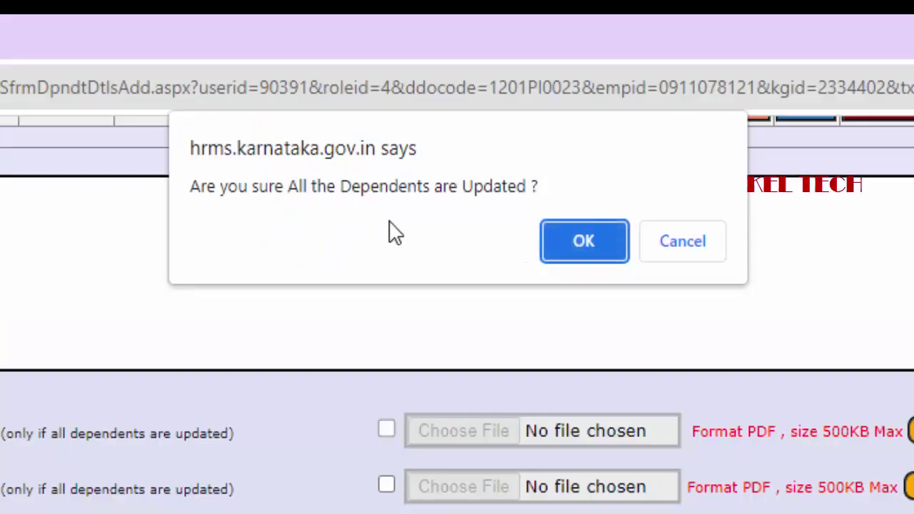
pyautogui.click(580, 243)
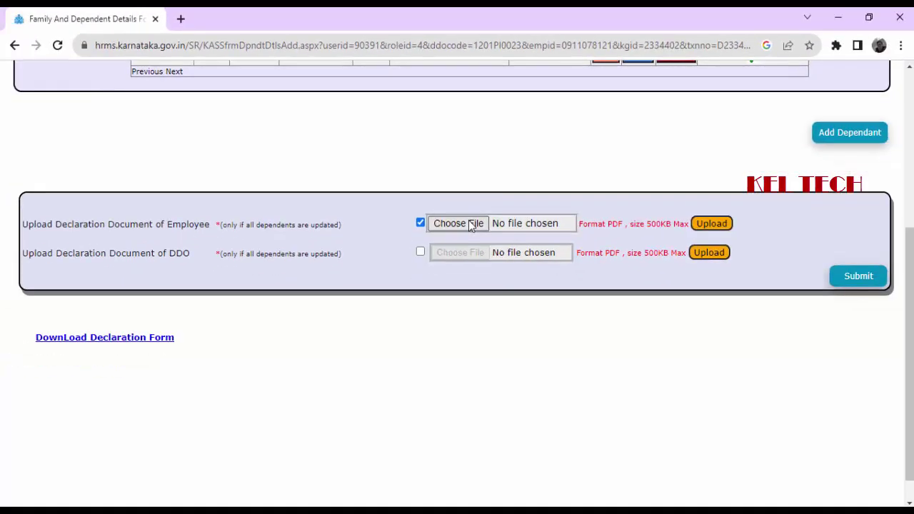
pyautogui.click(471, 225)
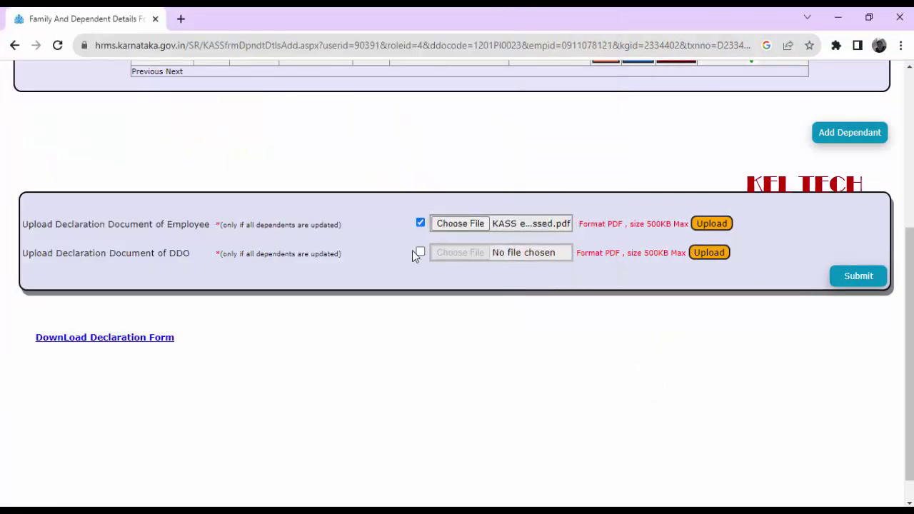
# Declare all dependents updated for the DDO's declaration document and select the "KASS HM delaration-compressed" PDF for it.
pyautogui.click(420, 254)
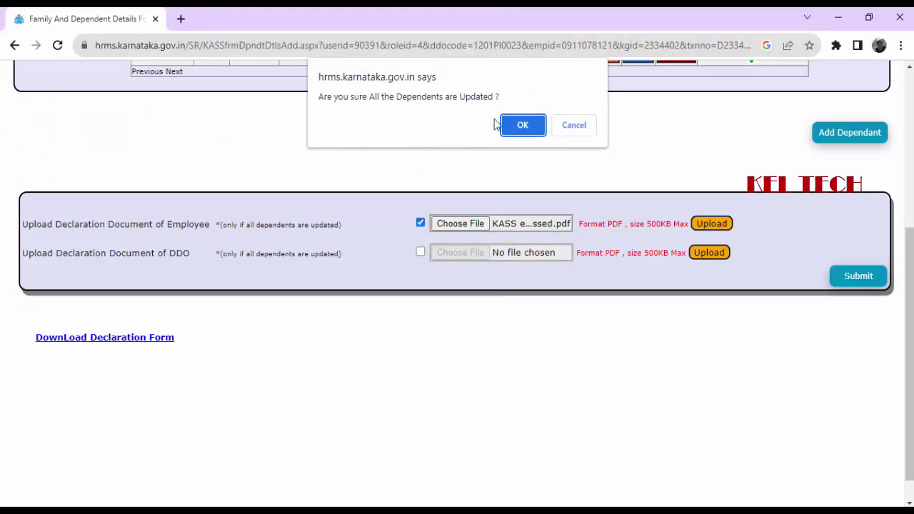
pyautogui.click(522, 127)
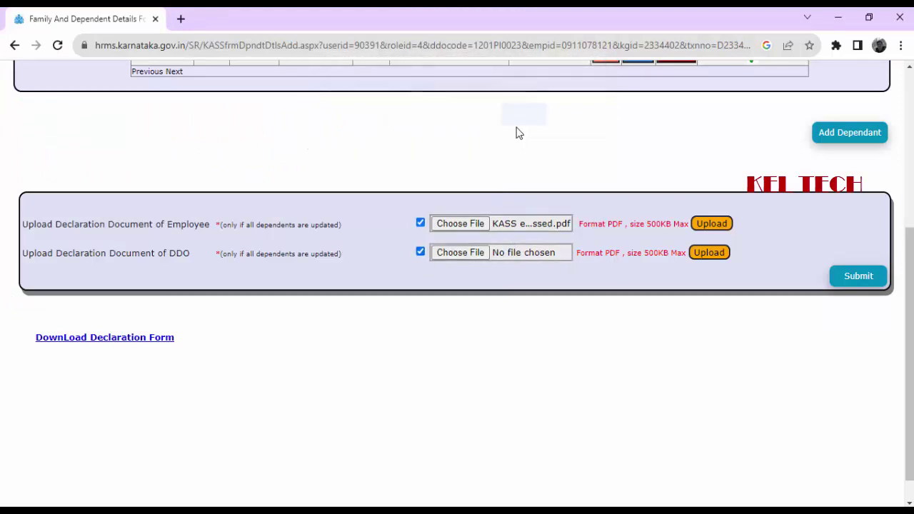
pyautogui.click(462, 253)
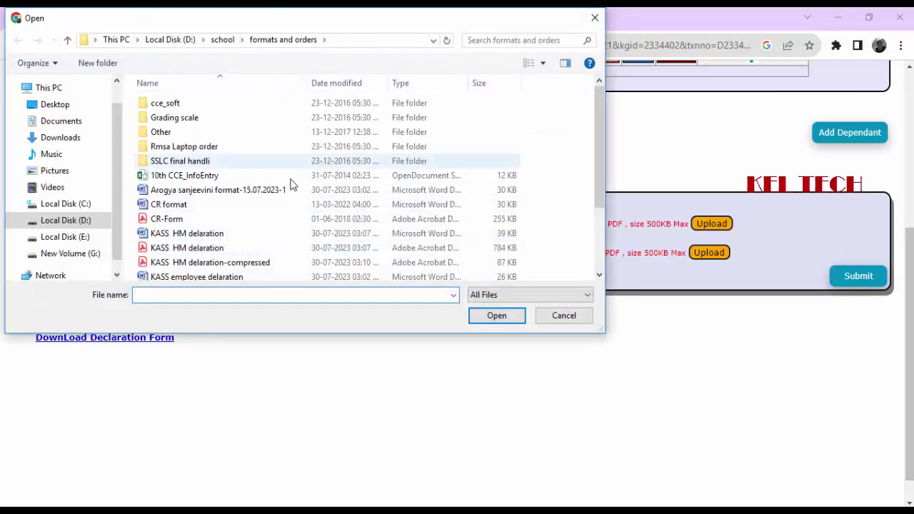
pyautogui.doubleClick(207, 262)
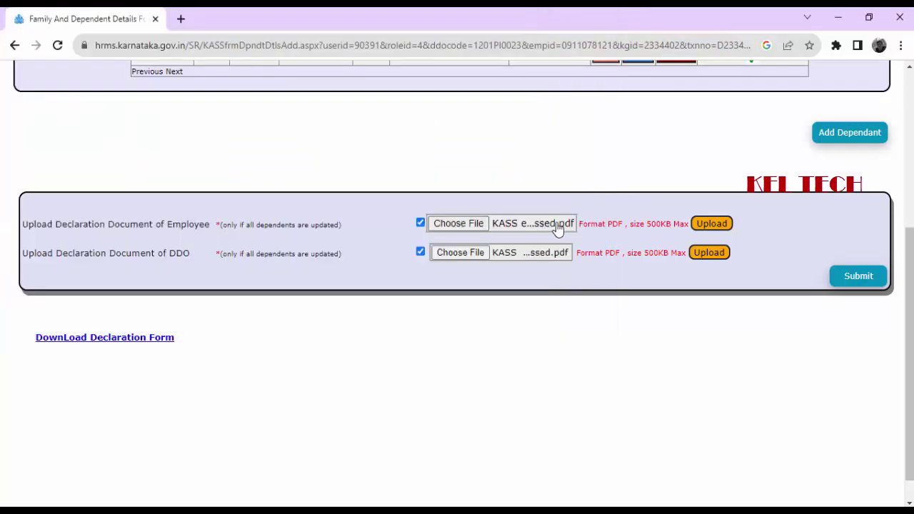
# Upload the selected declaration documents of the employee and the DDO.
pyautogui.click(710, 224)
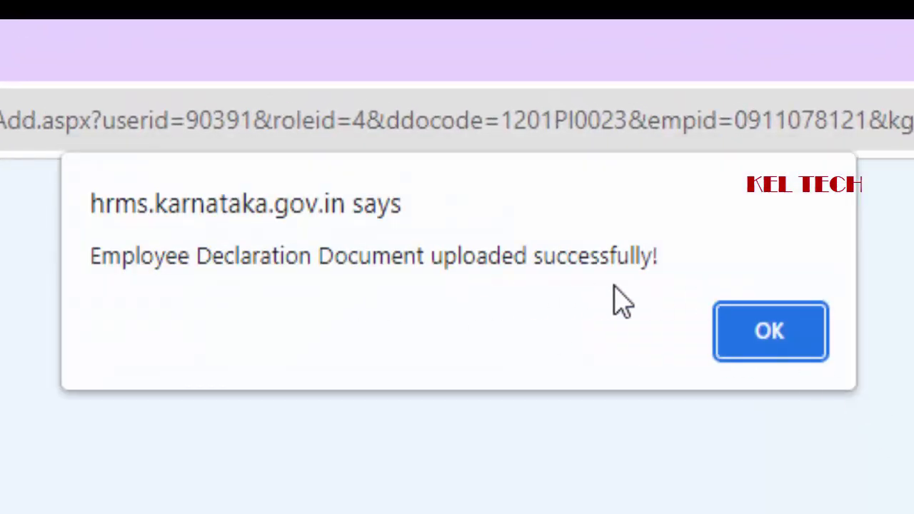
pyautogui.click(750, 344)
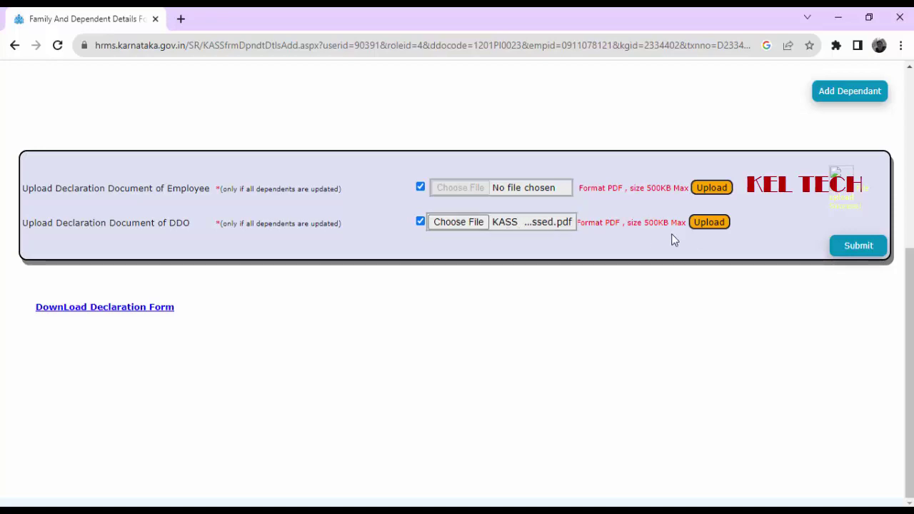
pyautogui.click(714, 224)
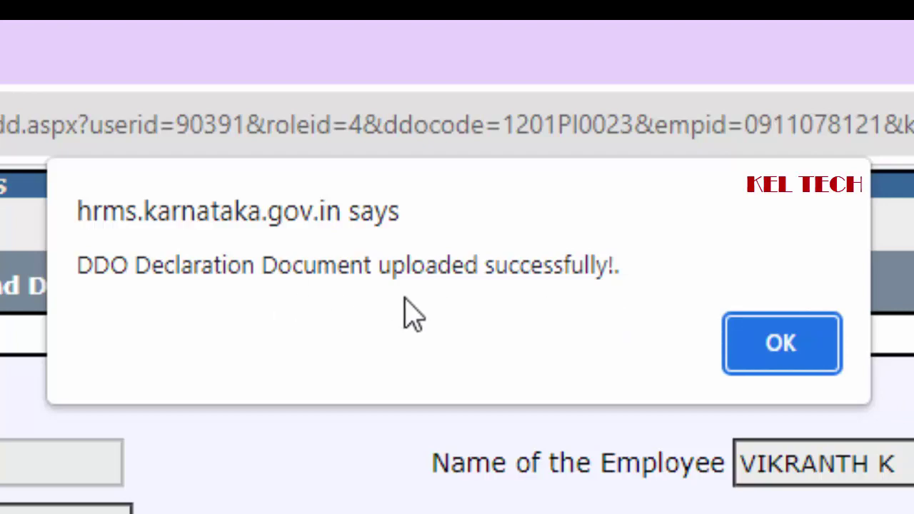
pyautogui.click(782, 348)
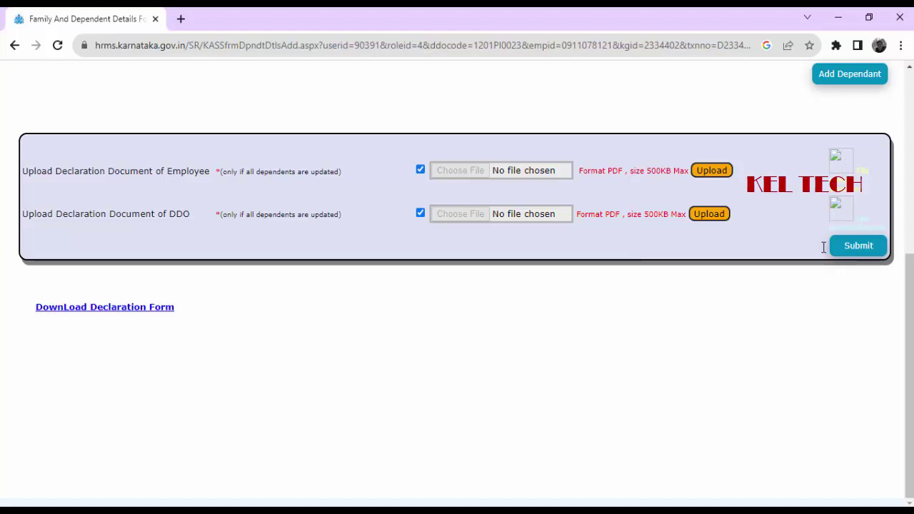
# Submit the employee's dependent details together with the uploaded declaration documents.
pyautogui.click(855, 245)
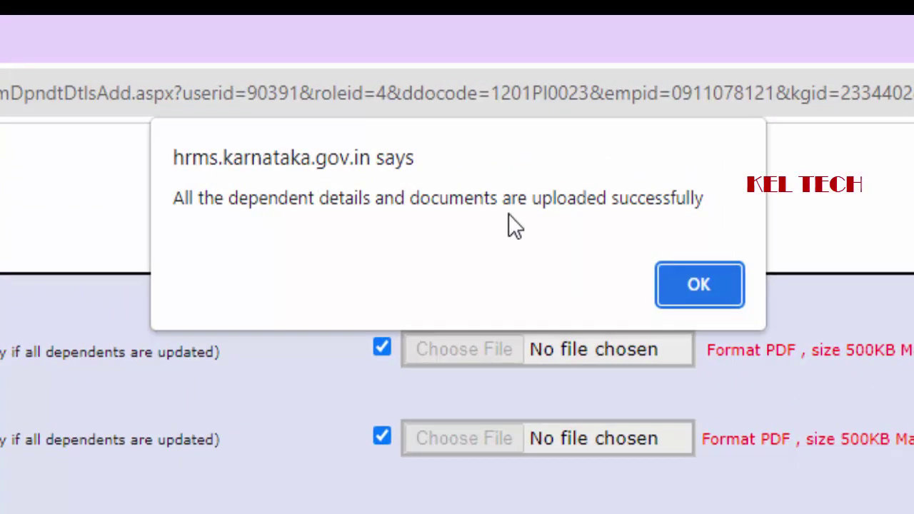
pyautogui.click(702, 286)
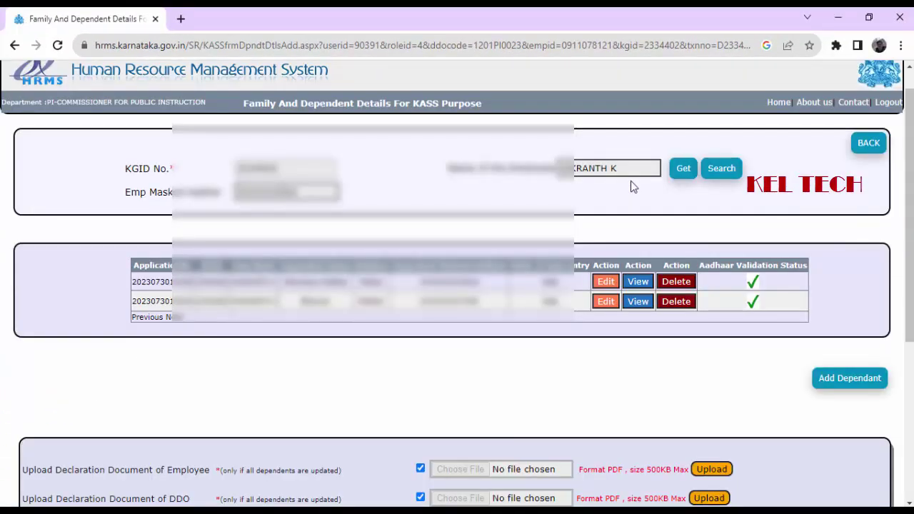
pyautogui.scroll(-4, 630, 180)
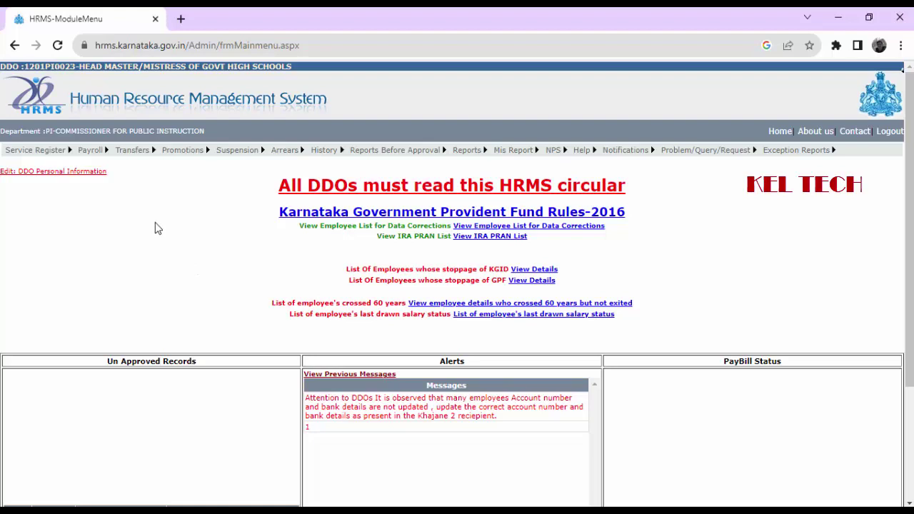
# Open the Family Dependent Approve Form-KASS from the service register and review the dependent details of the pending application.
pyautogui.moveTo(47, 152)
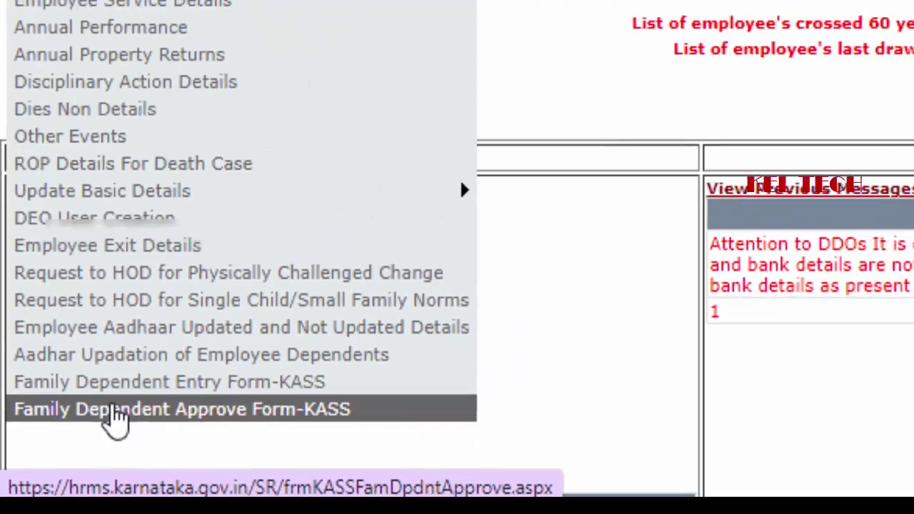
pyautogui.click(161, 377)
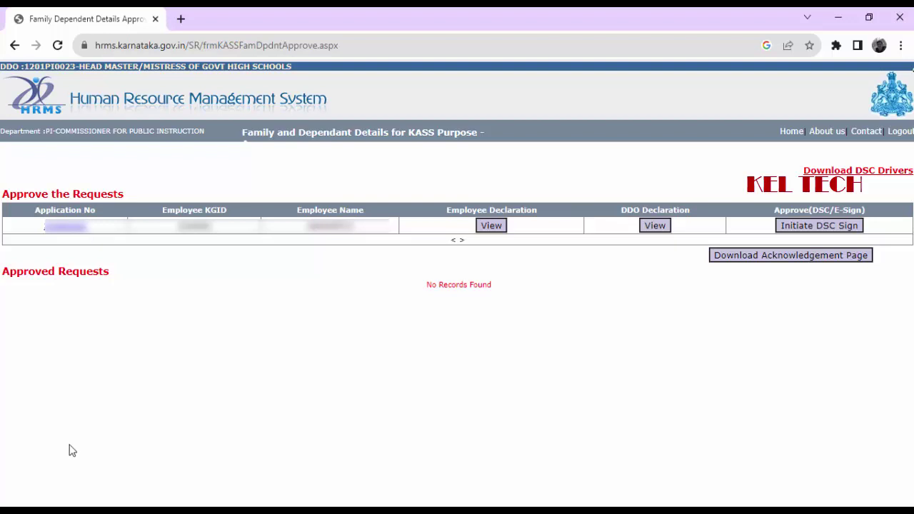
pyautogui.click(64, 232)
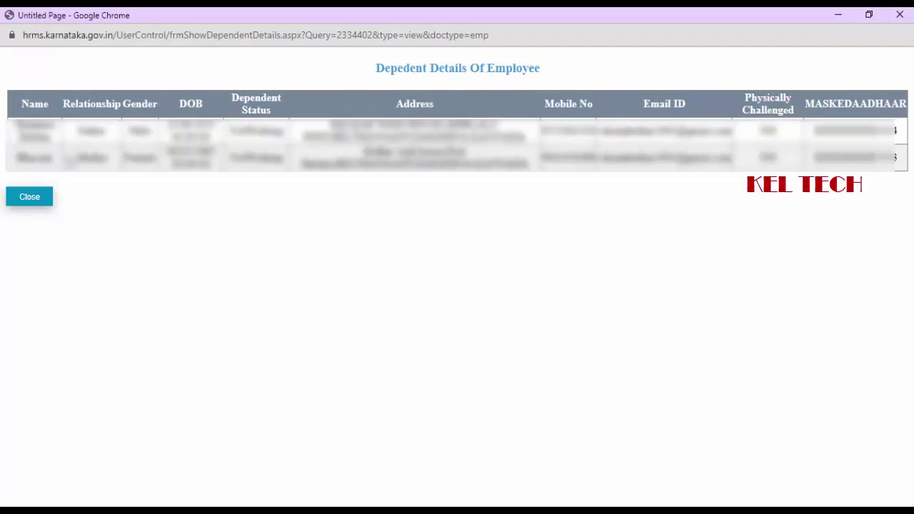
pyautogui.click(39, 199)
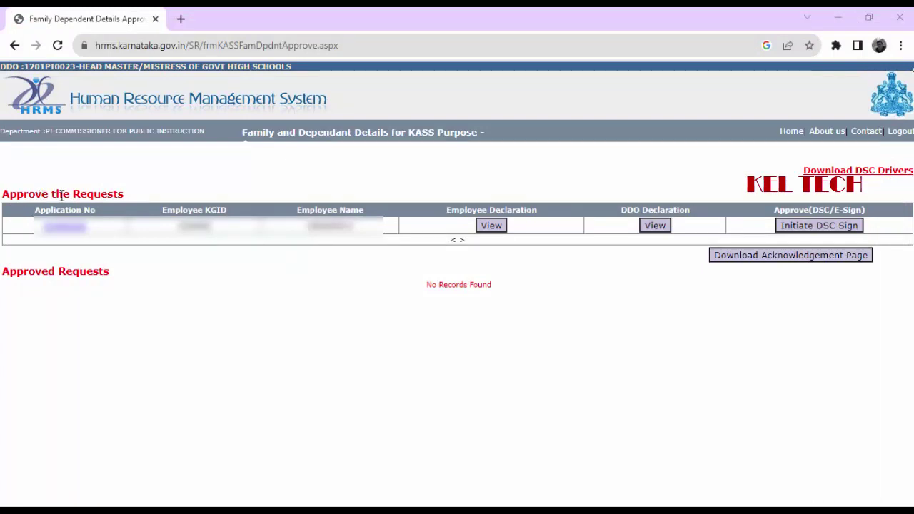